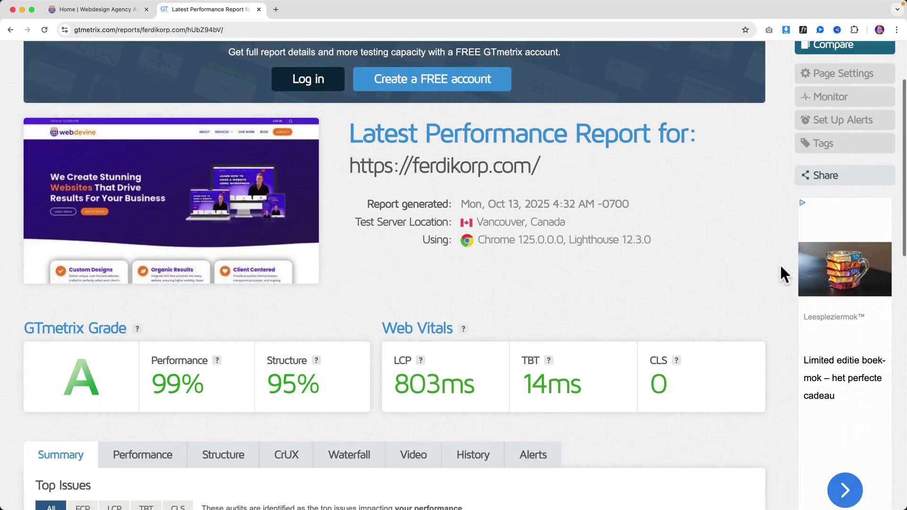
scroll(781, 273, "down", 2)
scroll(781, 272, "down", 2)
scroll(781, 273, "down", 2)
scroll(781, 273, "down", 2)
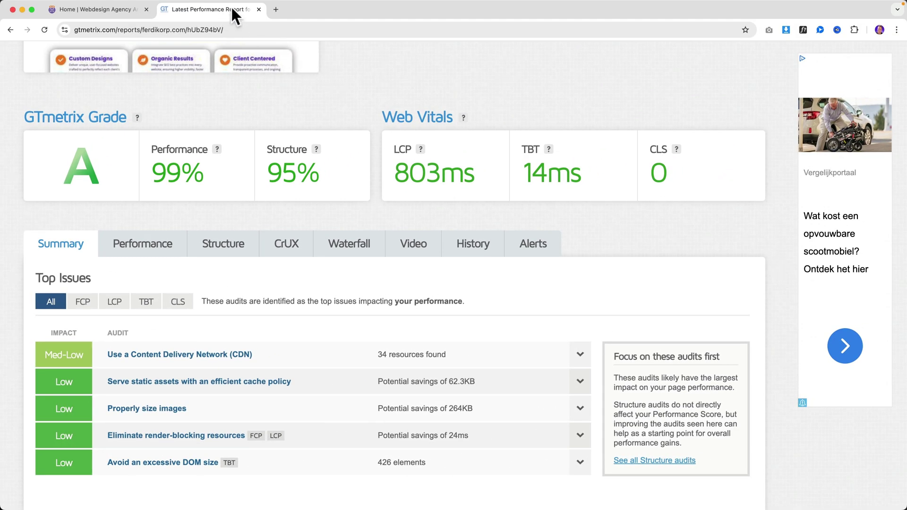
Reach the ferdikorp.com website dashboard in Hostinger hPanel from a new tab
left_click(275, 9)
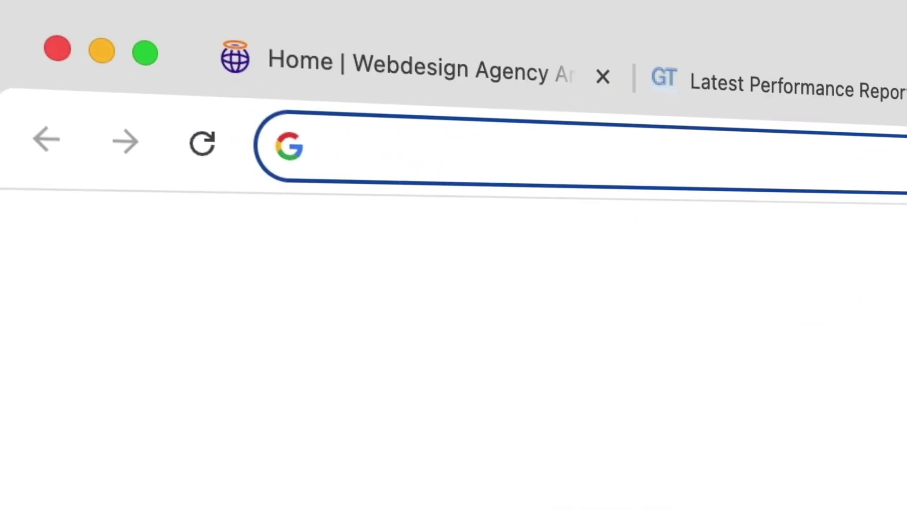
type("webhosting73.")
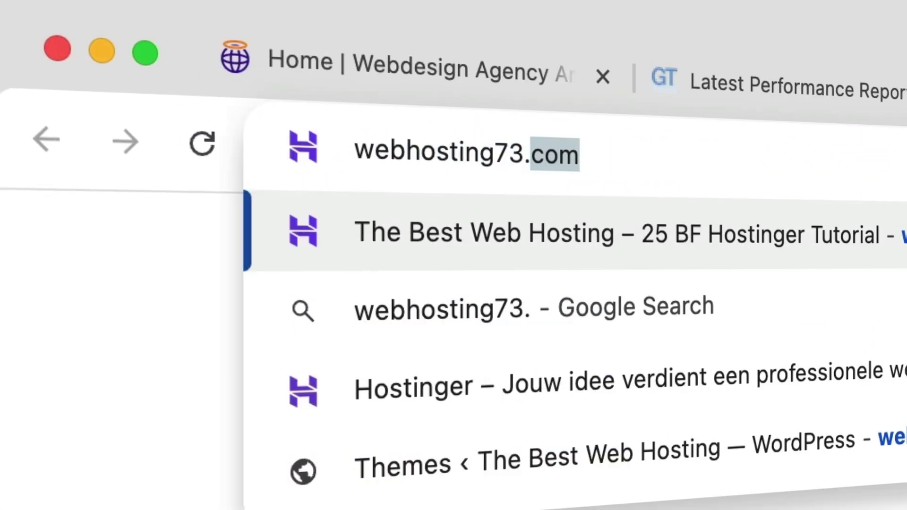
type("com")
key("Return")
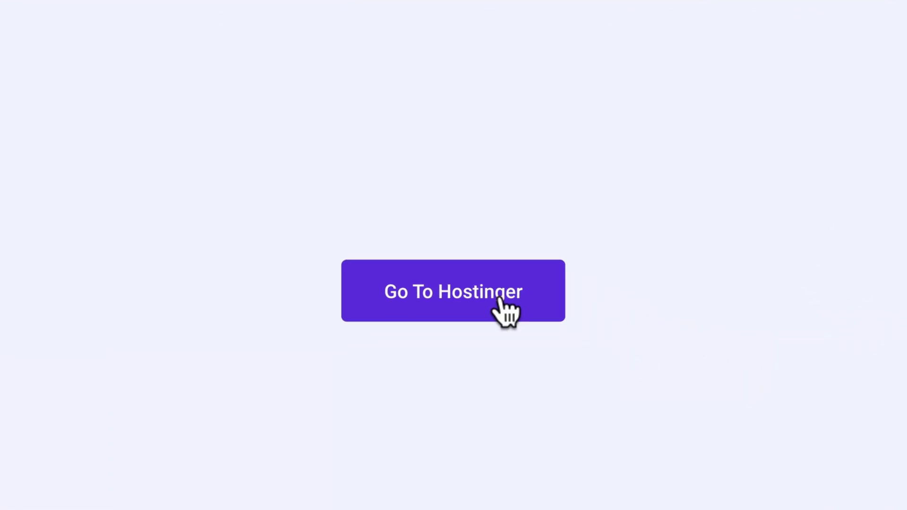
left_click(500, 299)
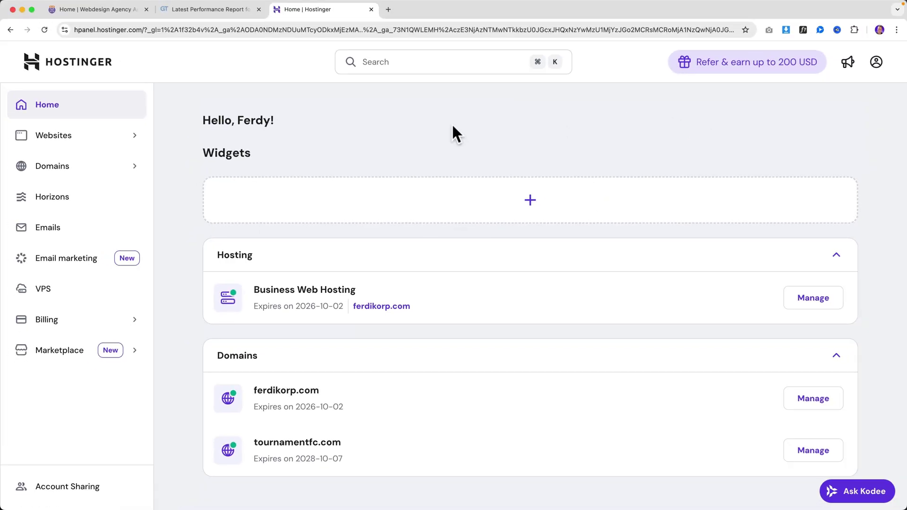
left_click(94, 139)
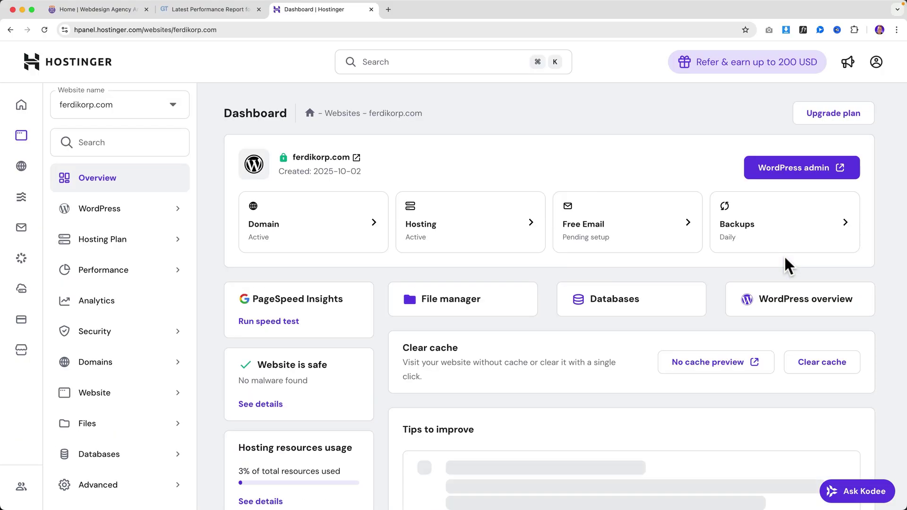
Go to Performance > CDN for the site and into its Manage controls
left_click(161, 276)
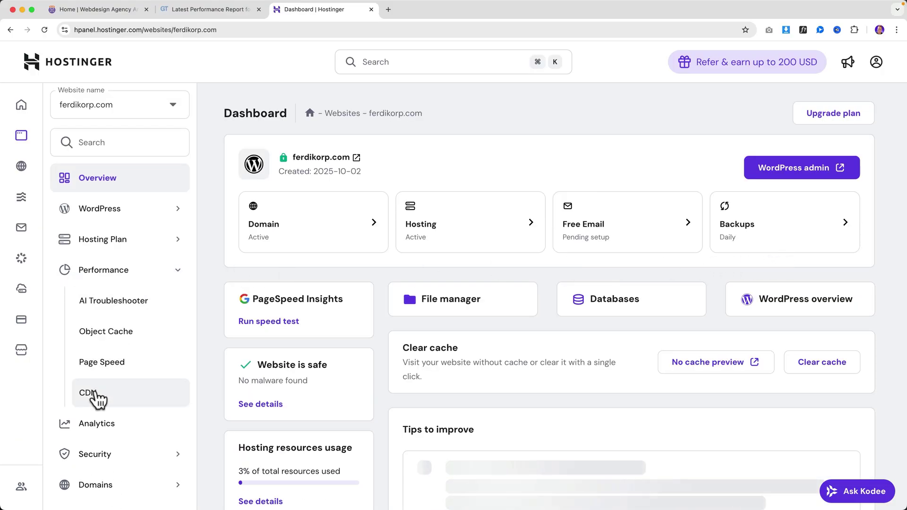
left_click(95, 396)
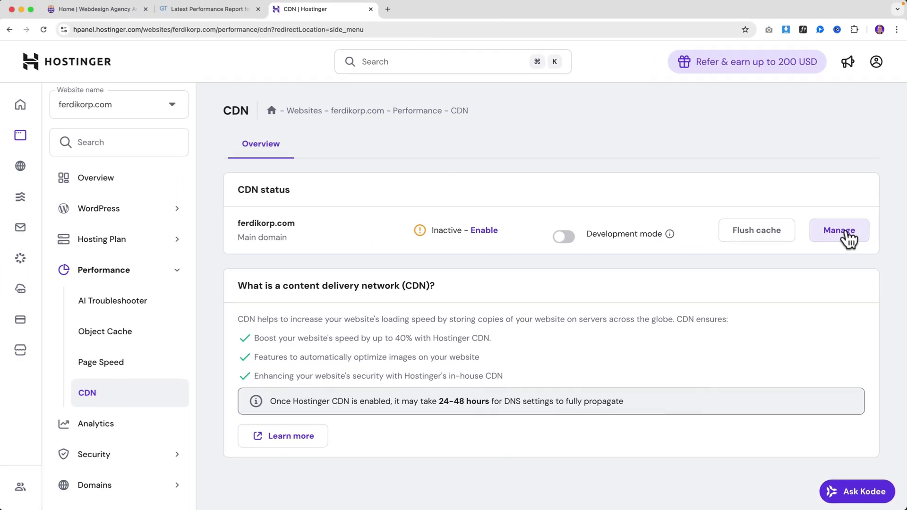
left_click(843, 232)
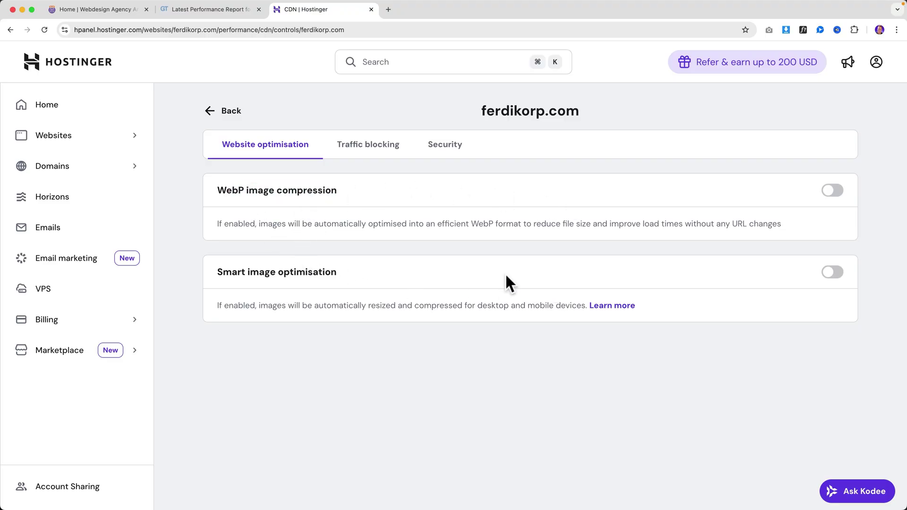
Enable the CDN for ferdikorp.com from the overview, then enter its Manage controls and analytics
left_click(208, 111)
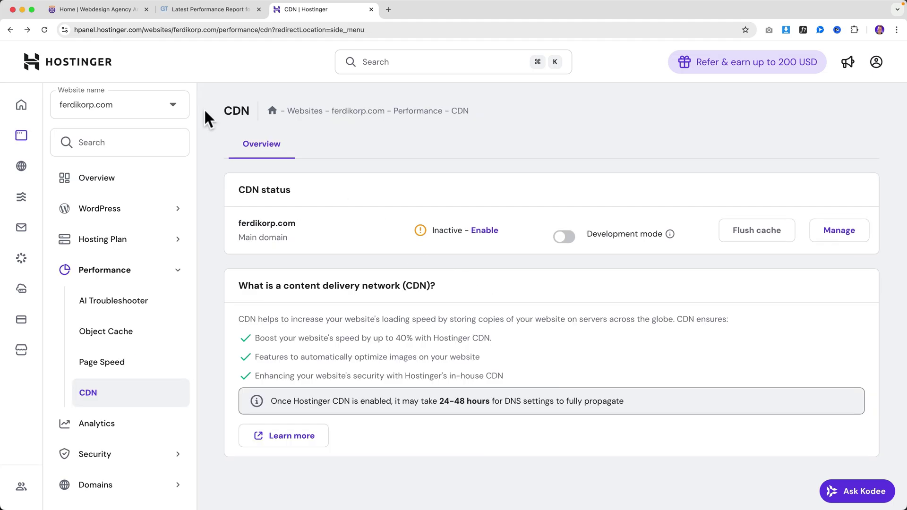
left_click(484, 232)
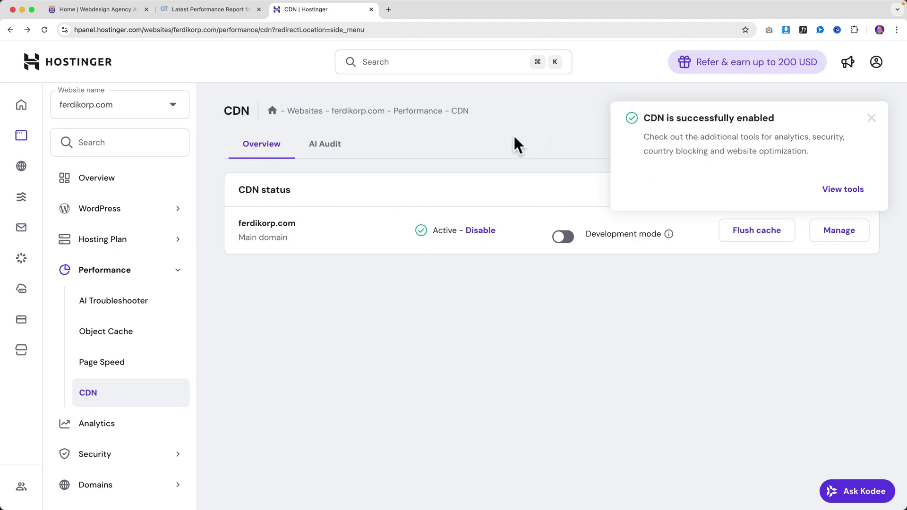
left_click(871, 119)
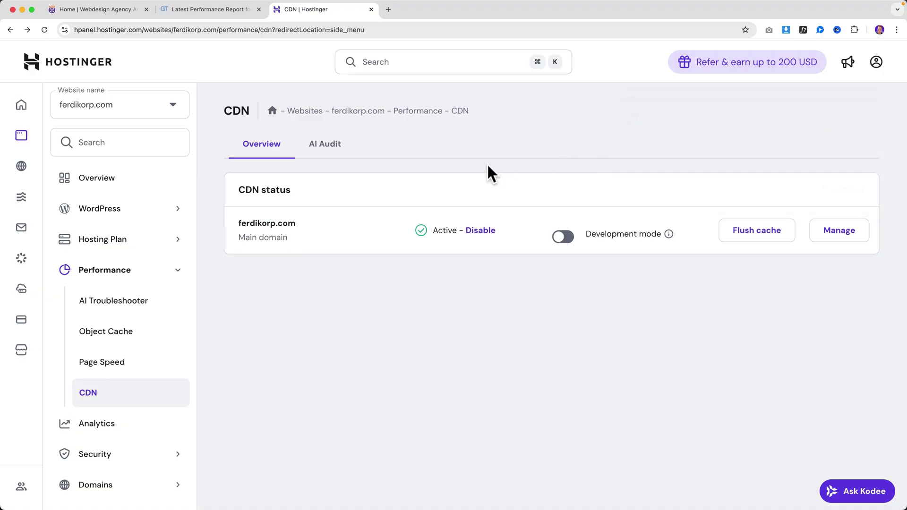
left_click(843, 234)
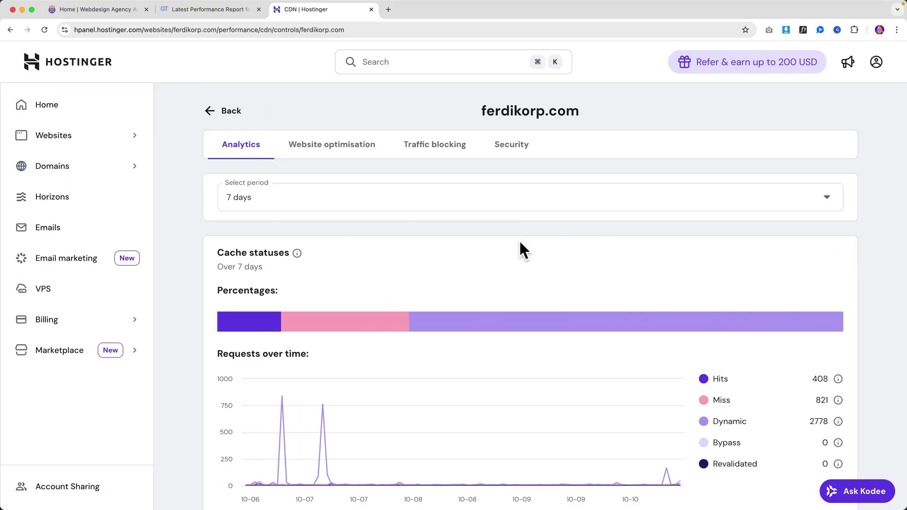
scroll(523, 248, "down", 3)
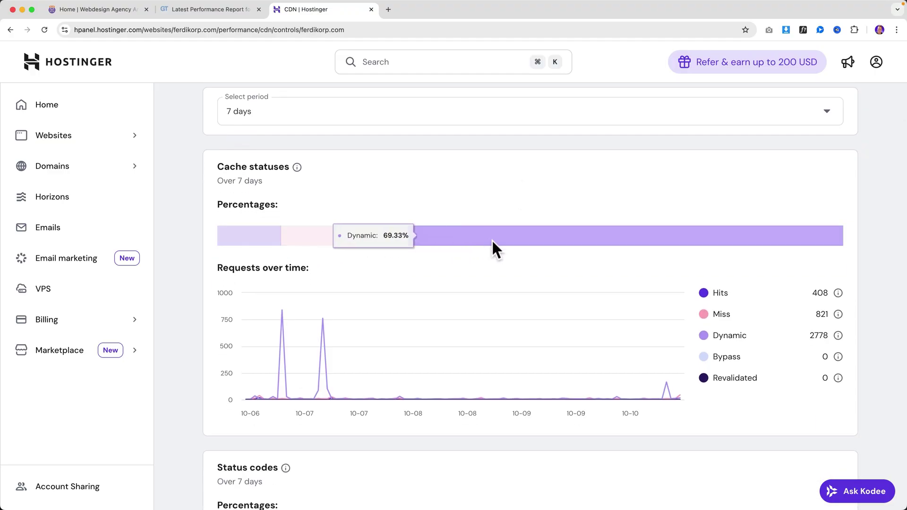
scroll(421, 326, "down", 2)
scroll(421, 326, "up", 3)
scroll(419, 327, "up", 1)
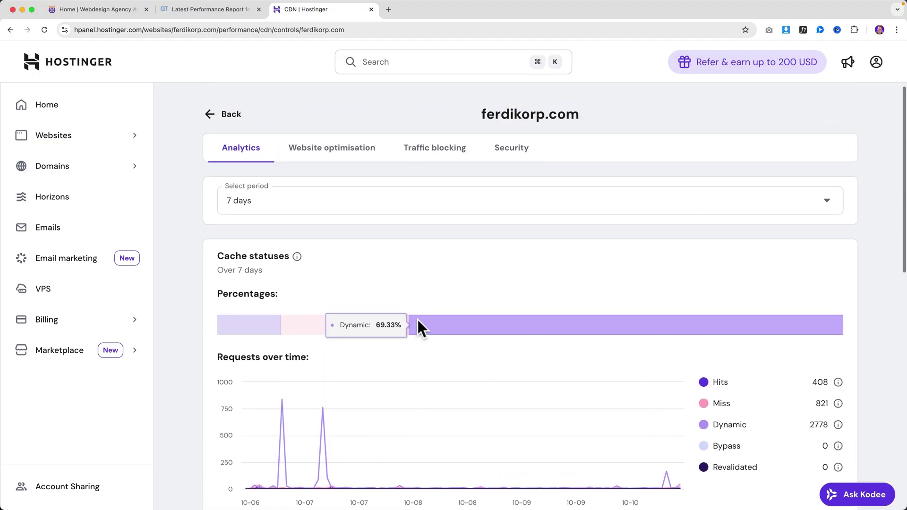
Set smart image optimisation widths to 1200 px desktop and 600 px mobile
left_click(341, 159)
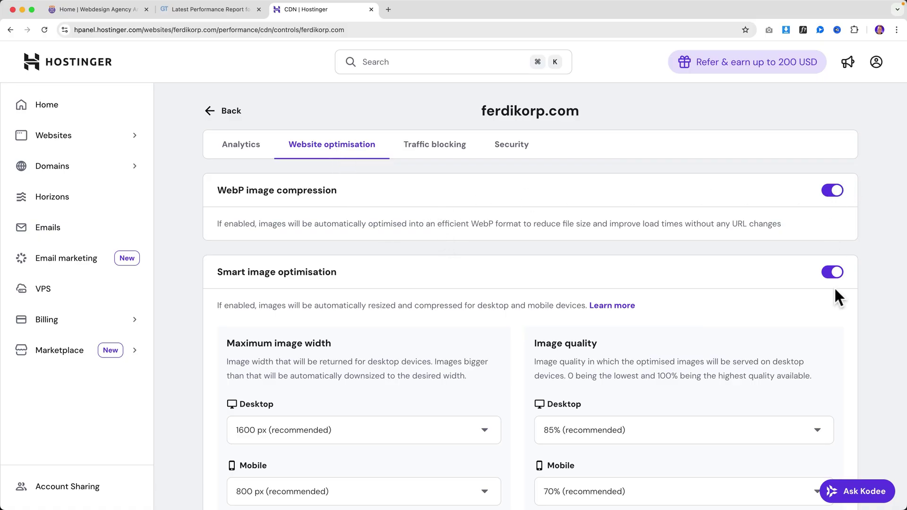
scroll(680, 271, "down", 2)
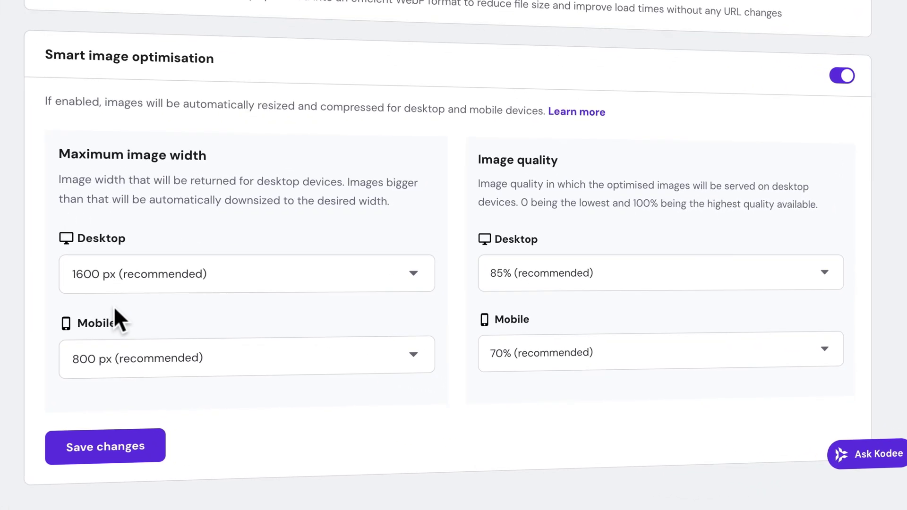
left_click(142, 278)
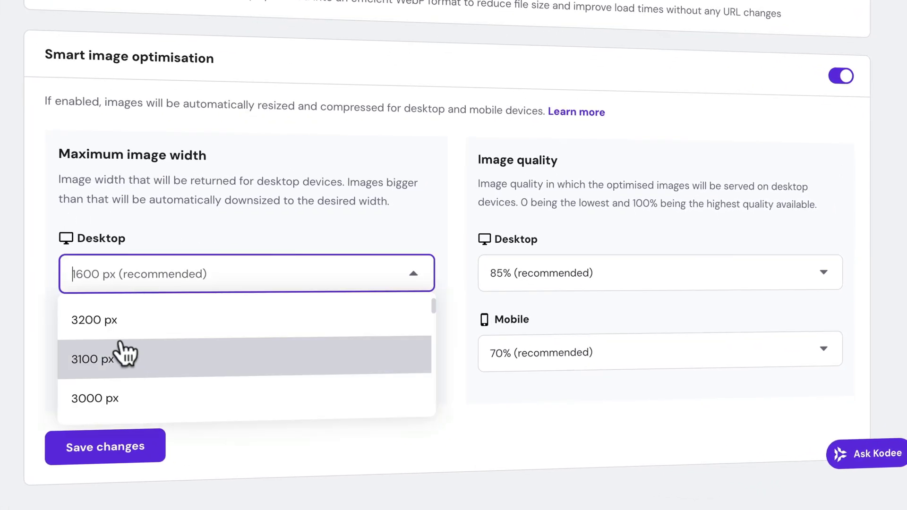
scroll(141, 379, "down", 2)
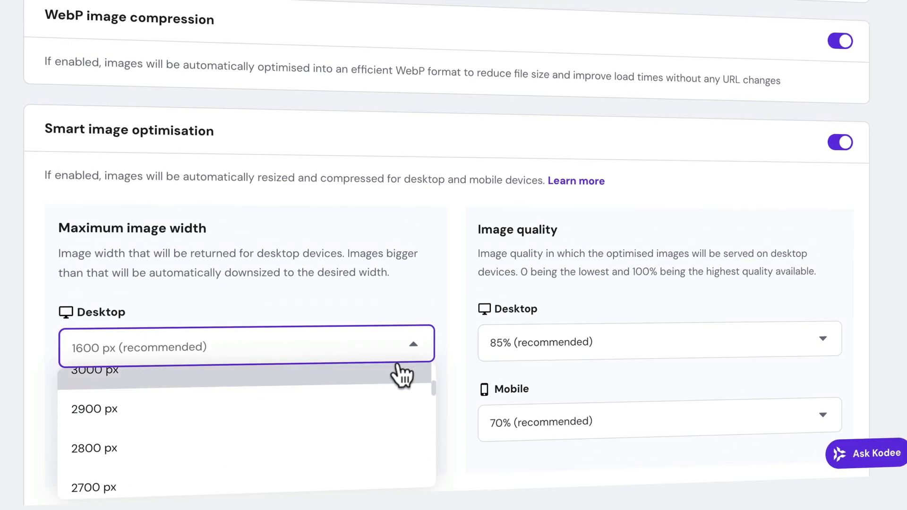
scroll(448, 358, "down", 2)
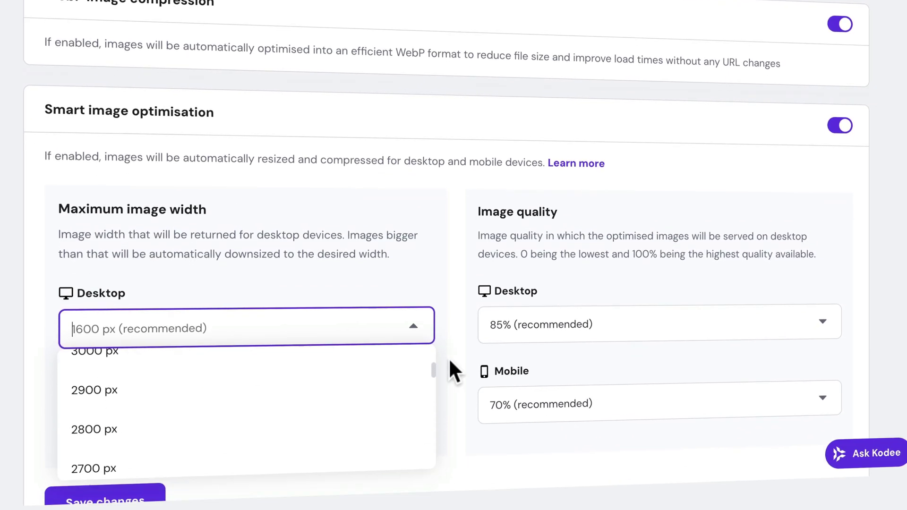
left_click(435, 416)
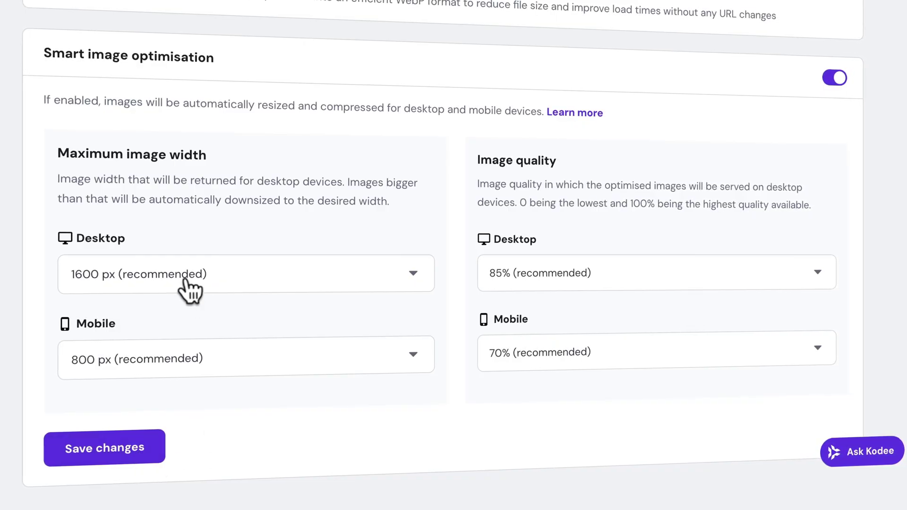
left_click(242, 288)
scroll(220, 323, "down", 3)
scroll(220, 324, "down", 5)
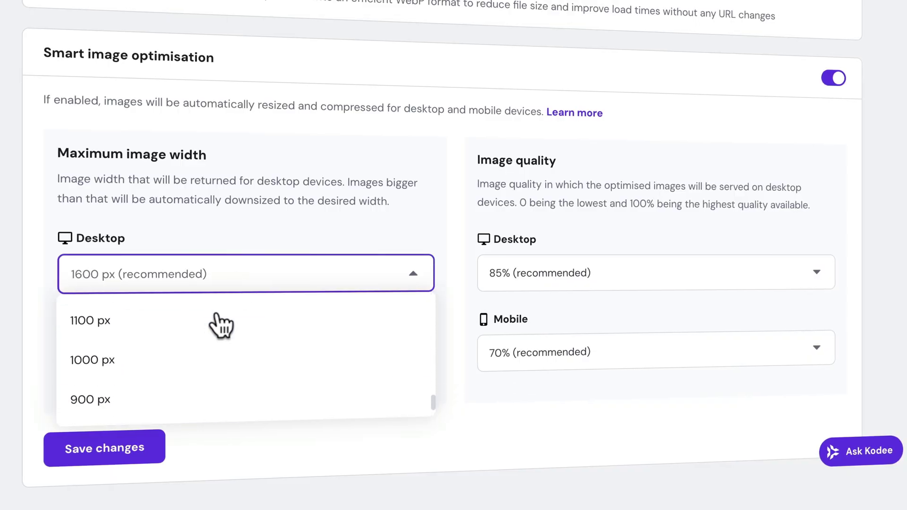
scroll(211, 330, "up", 1)
scroll(176, 354, "up", 1)
left_click(145, 401)
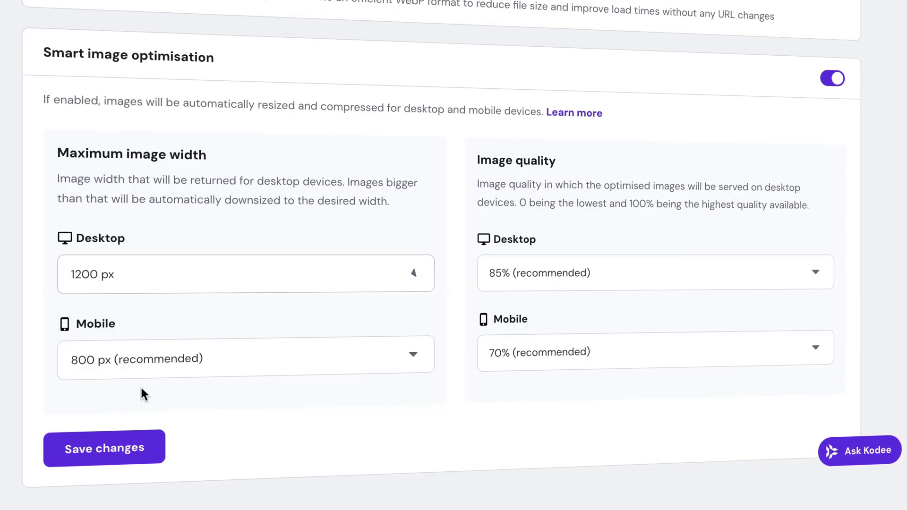
left_click(182, 364)
scroll(197, 418, "down", 1)
scroll(196, 418, "down", 2)
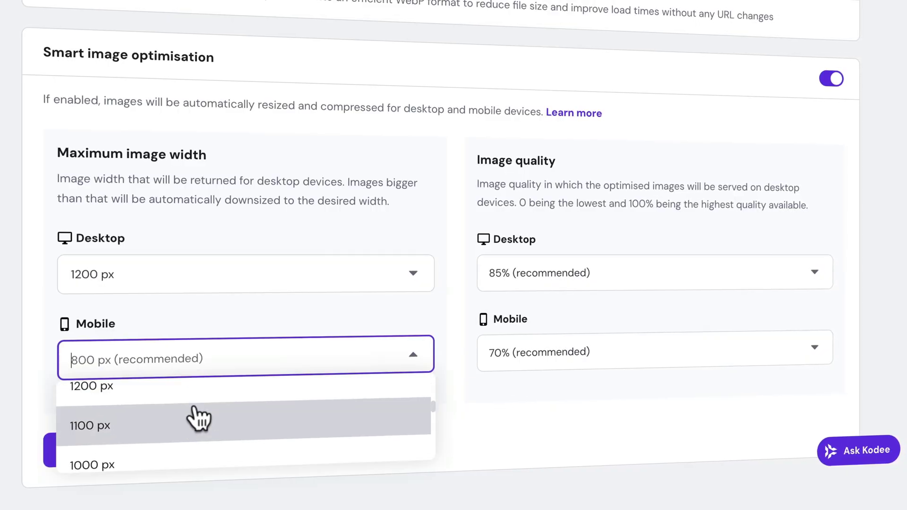
scroll(198, 415, "down", 2)
scroll(197, 419, "down", 1)
scroll(196, 419, "down", 1)
left_click(160, 404)
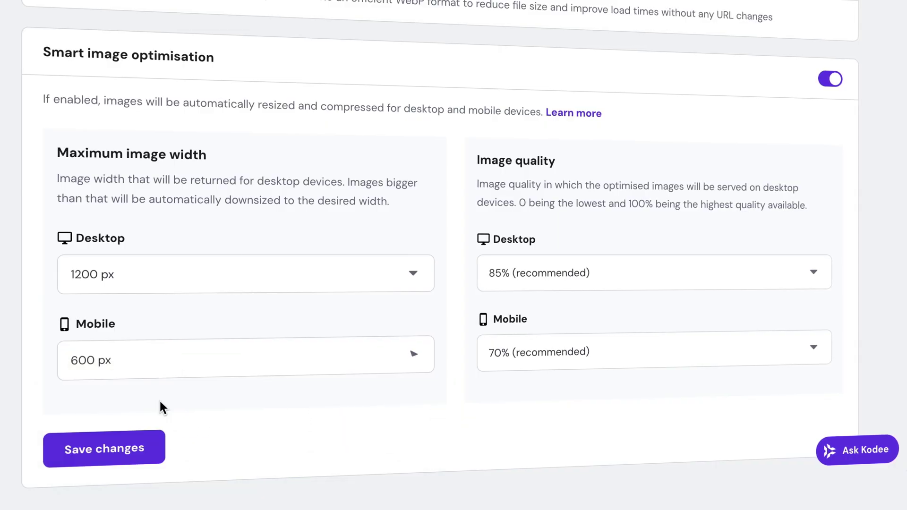
Set image quality to 80% desktop and 65% mobile and save the changes
left_click(607, 274)
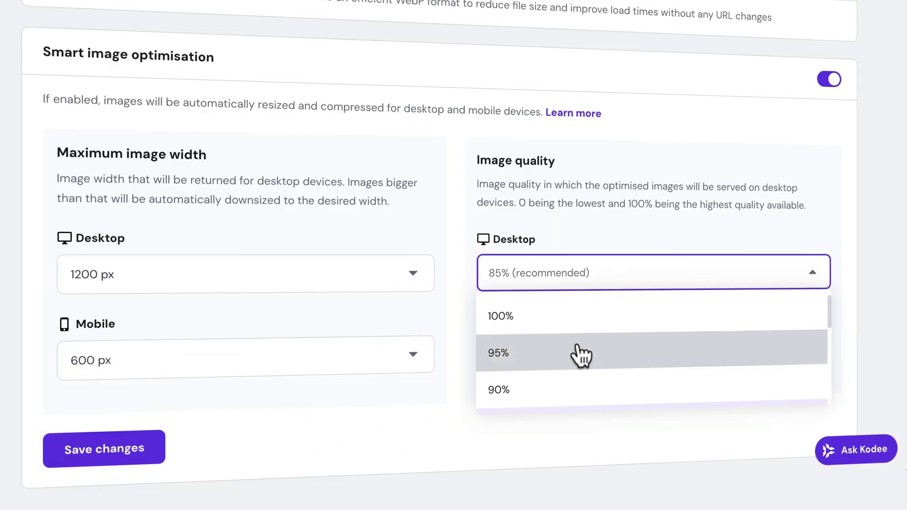
scroll(574, 361, "down", 1)
scroll(570, 365, "down", 1)
left_click(571, 364)
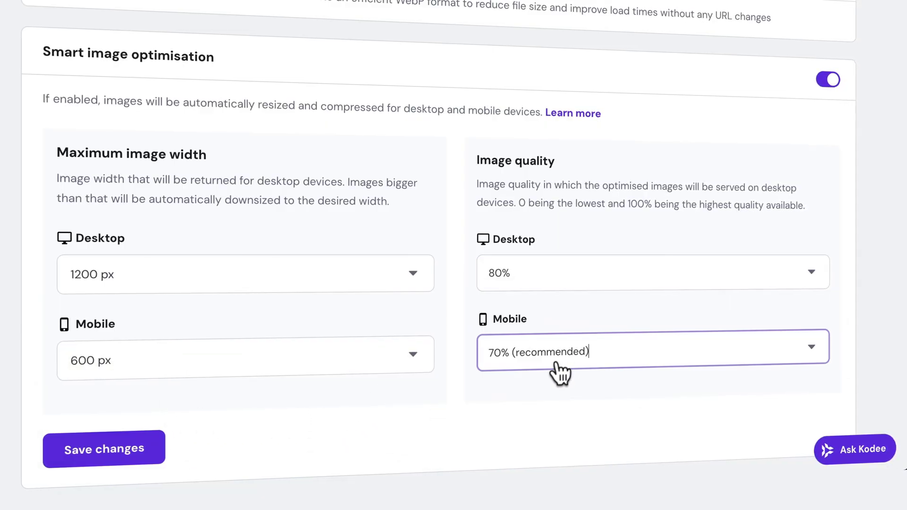
scroll(560, 401, "down", 2)
scroll(563, 403, "down", 1)
scroll(563, 403, "down", 1)
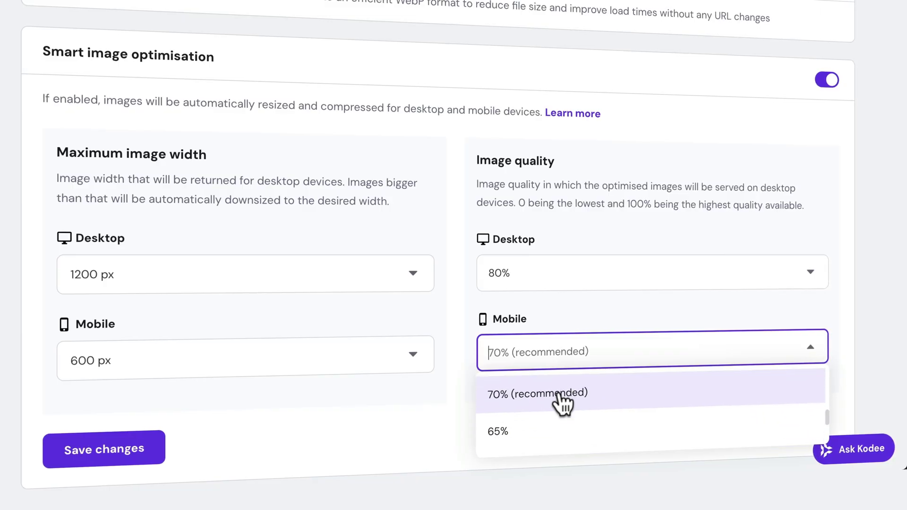
scroll(552, 414, "down", 1)
left_click(552, 415)
left_click(125, 454)
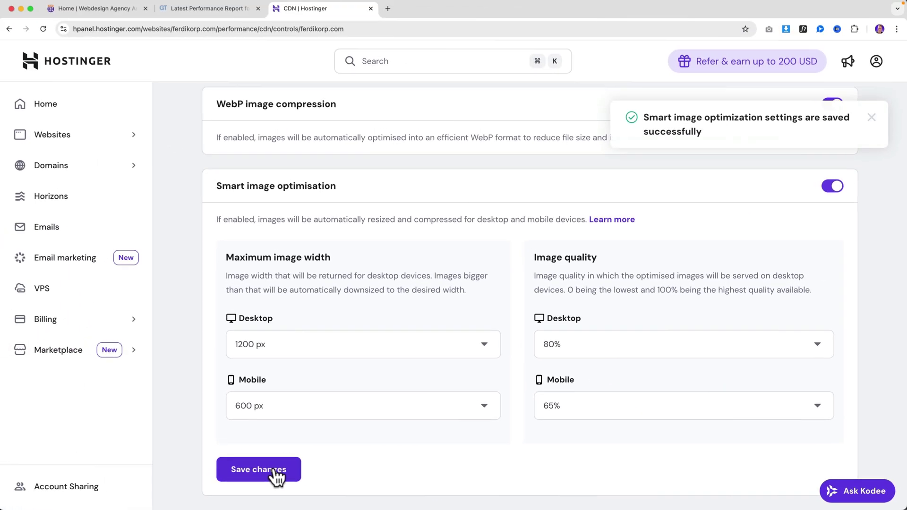
scroll(370, 421, "up", 2)
scroll(397, 298, "up", 1)
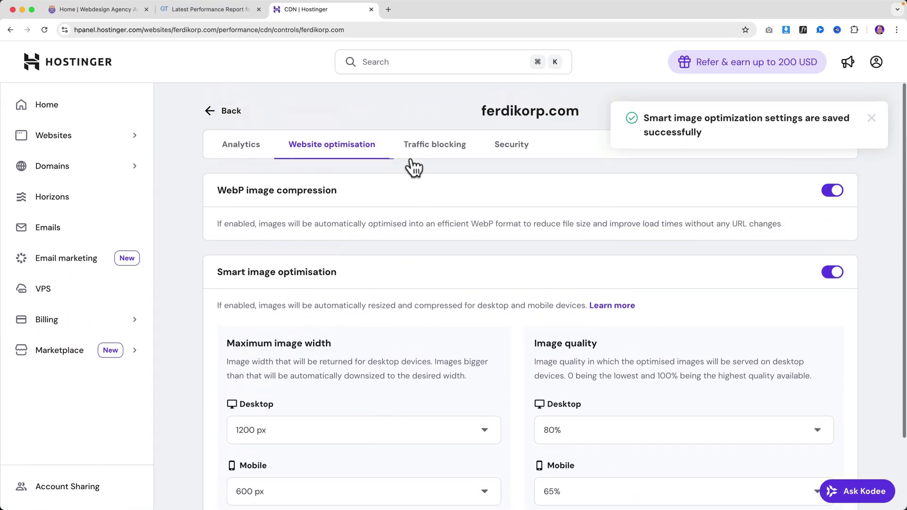
Move from Traffic blocking to the CDN Security settings, dismissing the saved toast
left_click(434, 152)
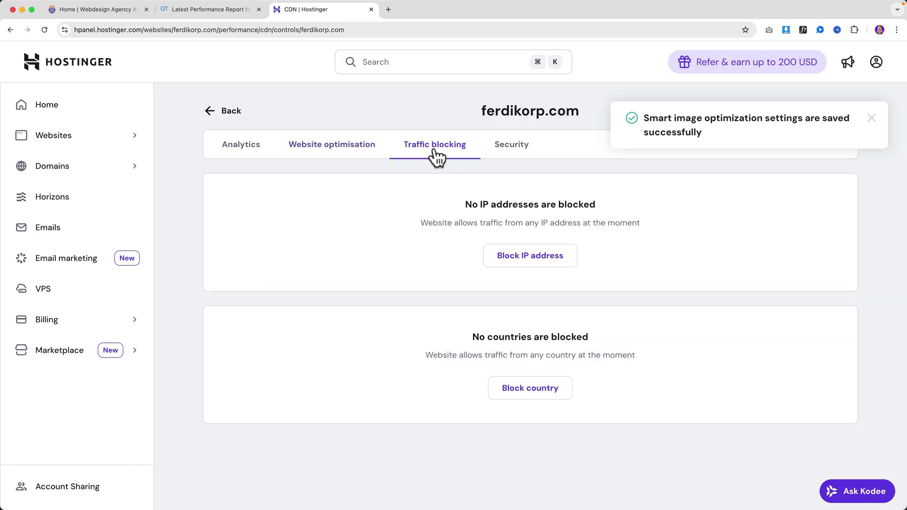
left_click(873, 120)
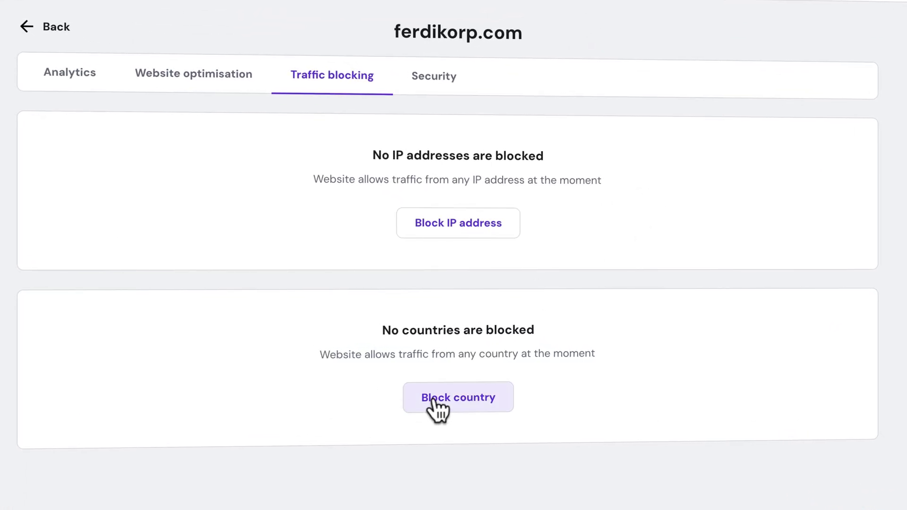
left_click(425, 85)
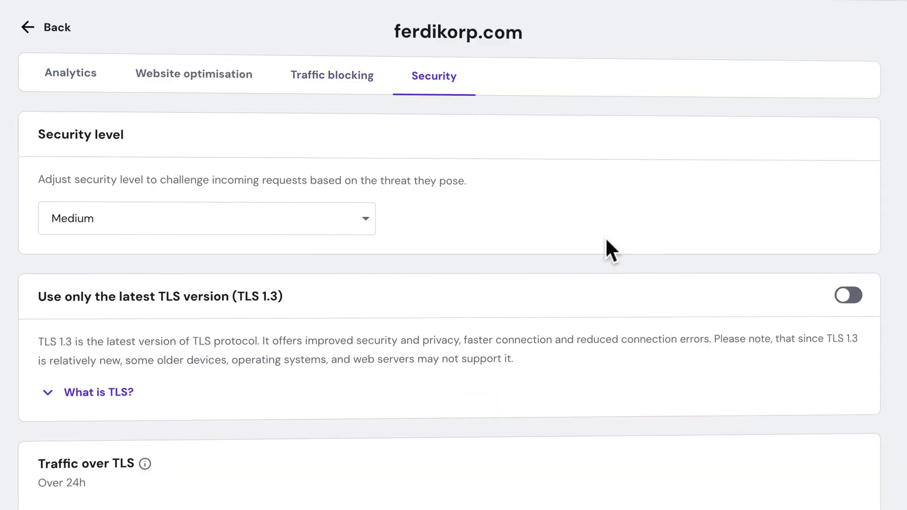
Keep security level Medium, leave TLS 1.3-only mode off and reveal 'What is TLS?'
left_click(121, 219)
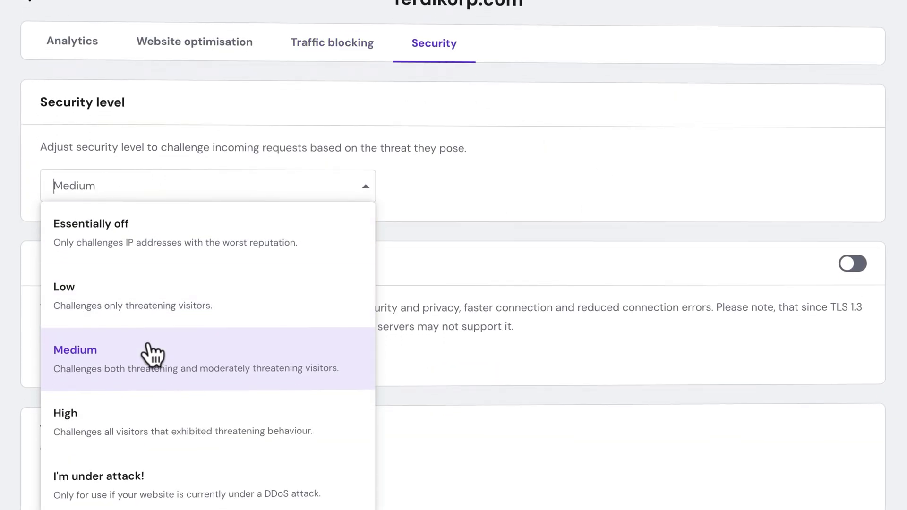
left_click(426, 322)
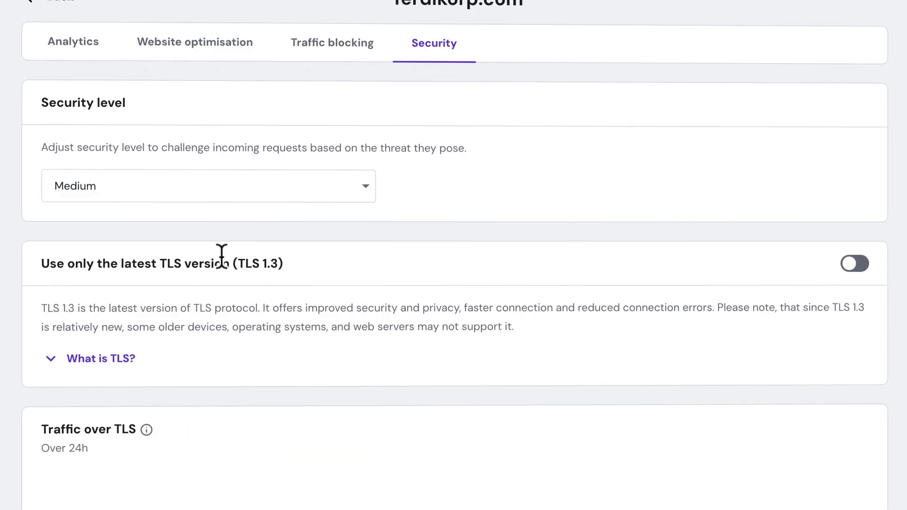
left_click(856, 265)
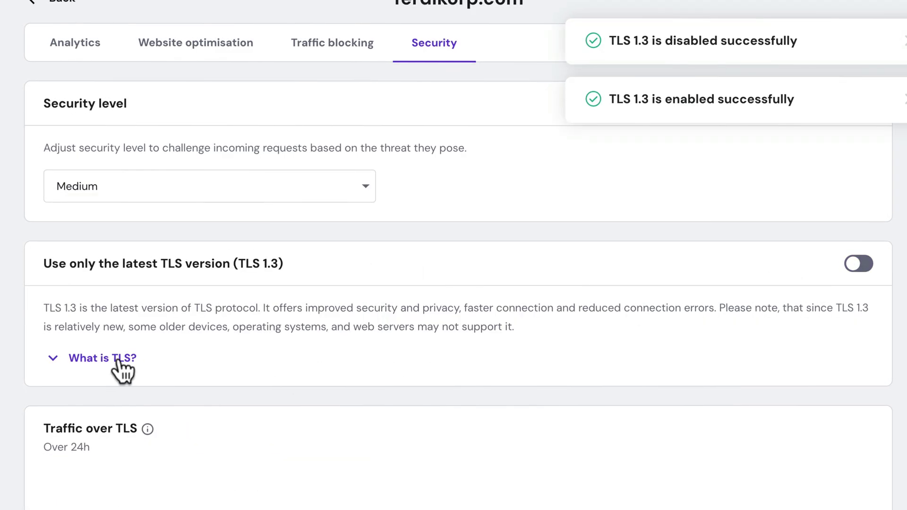
left_click(94, 369)
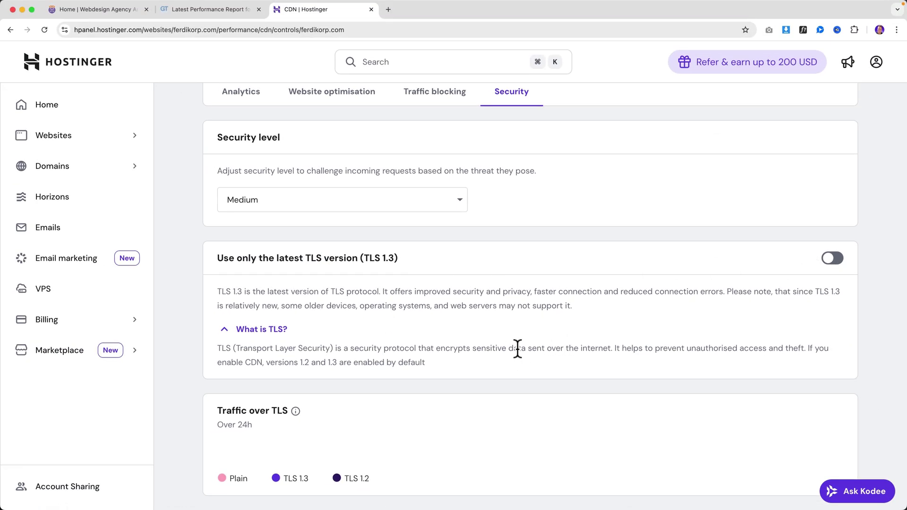
scroll(377, 320, "up", 1)
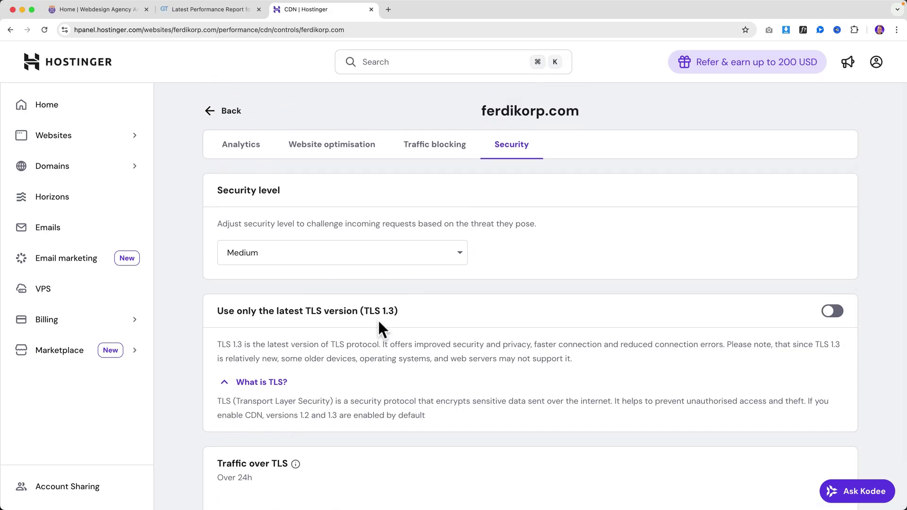
Switch to the GTmetrix performance report tab
left_click(199, 8)
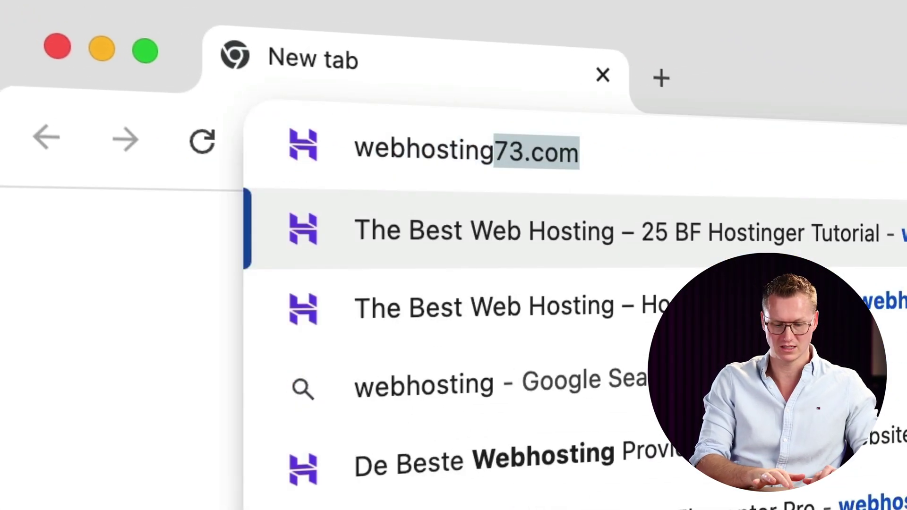
type("73.com")
Load the webhosting73.com site
key("Return")
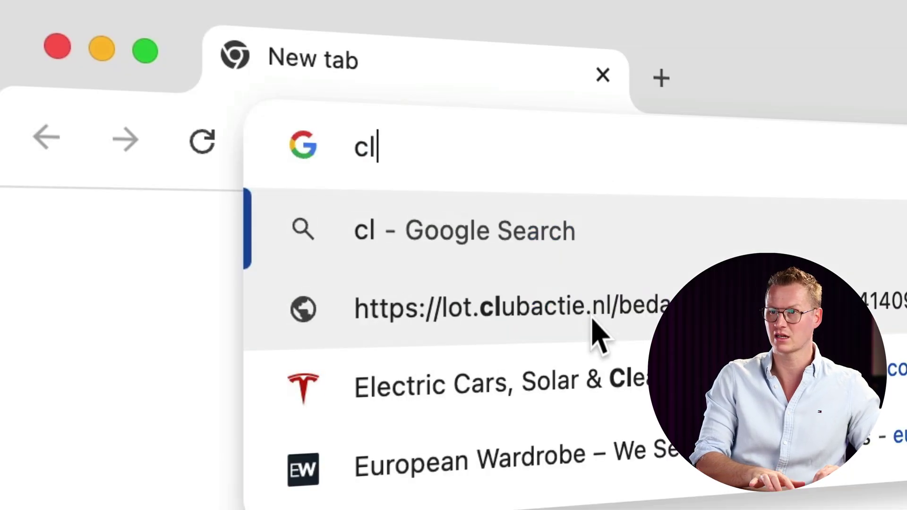
type("oudflare.com")
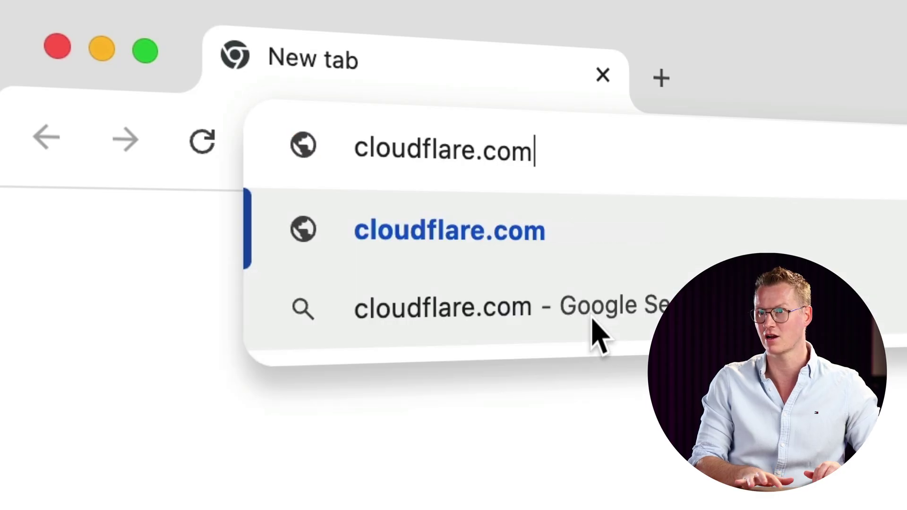
Load cloudflare.com and expand its Products mega-menu
key("Return")
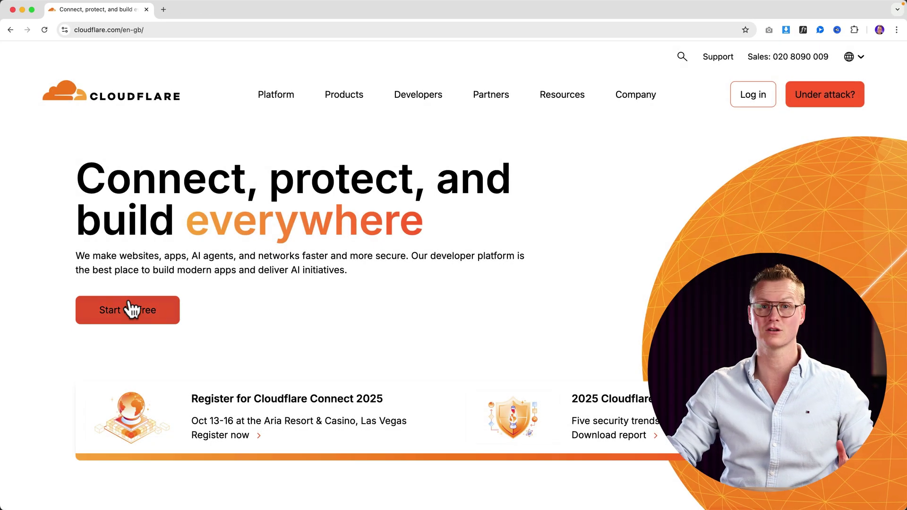
left_click(355, 97)
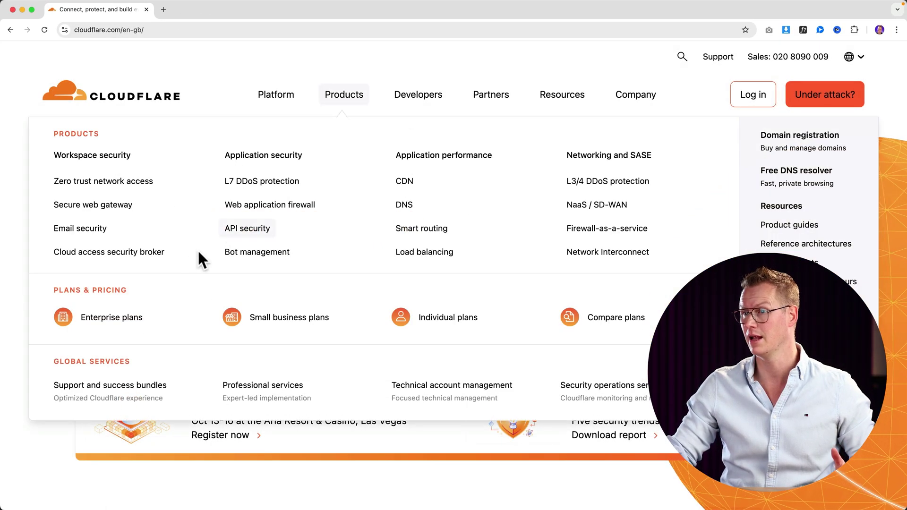